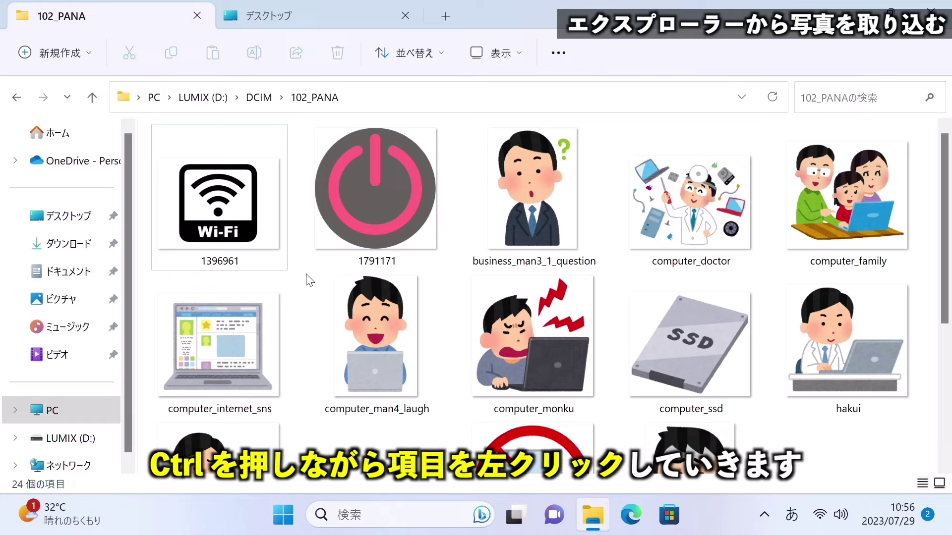
# Select only the wanted images in 102_PANA, including 1396961, business_man3_1_question, computer_family, computer_man4_laugh, computer_monku and computer_ssd.
pyautogui.keyDown('ctrl'); pyautogui.click(232, 224); pyautogui.keyUp('ctrl')
pyautogui.keyDown('ctrl'); pyautogui.click(486, 225); pyautogui.keyUp('ctrl')
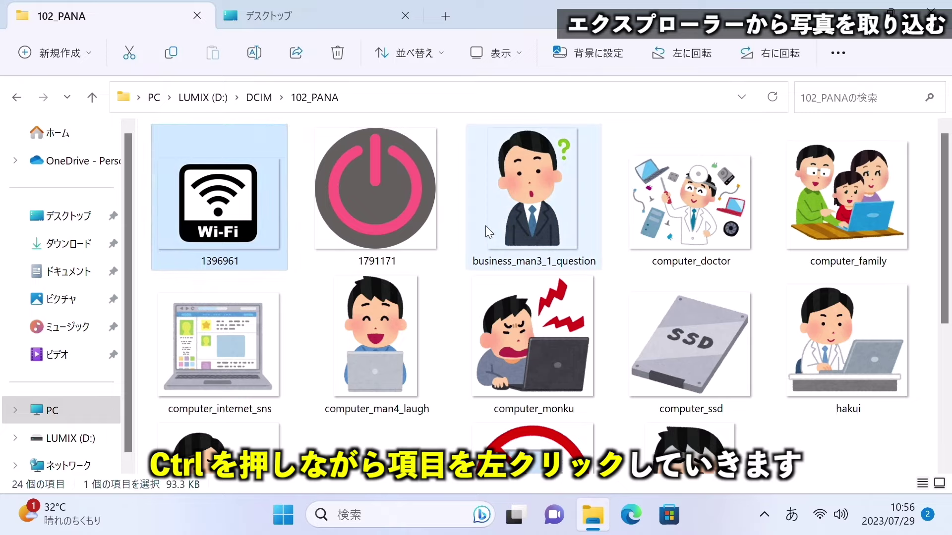
pyautogui.keyDown('ctrl'); pyautogui.click(485, 226); pyautogui.keyUp('ctrl')
pyautogui.keyDown('ctrl'); pyautogui.click(811, 230); pyautogui.keyUp('ctrl')
pyautogui.keyDown('ctrl'); pyautogui.click(679, 334); pyautogui.keyUp('ctrl')
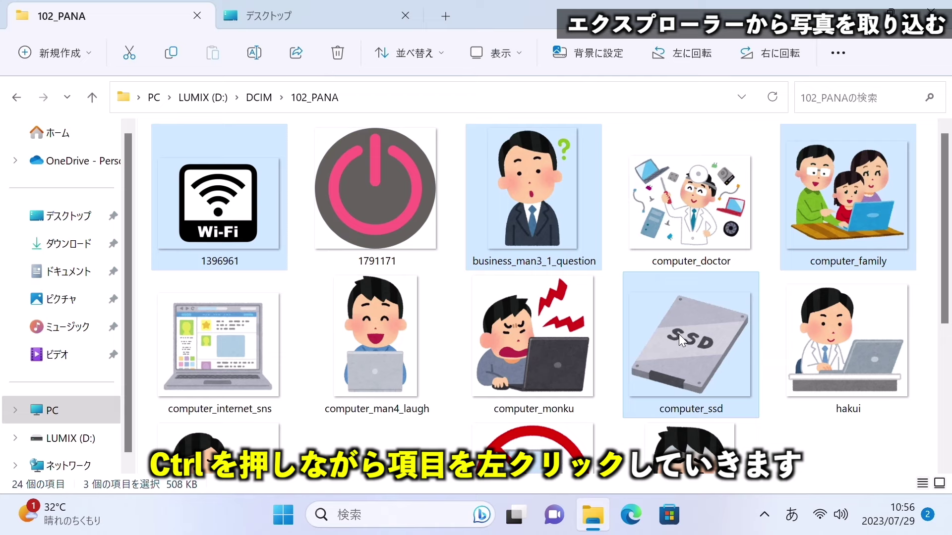
pyautogui.keyDown('ctrl'); pyautogui.click(522, 335); pyautogui.keyUp('ctrl')
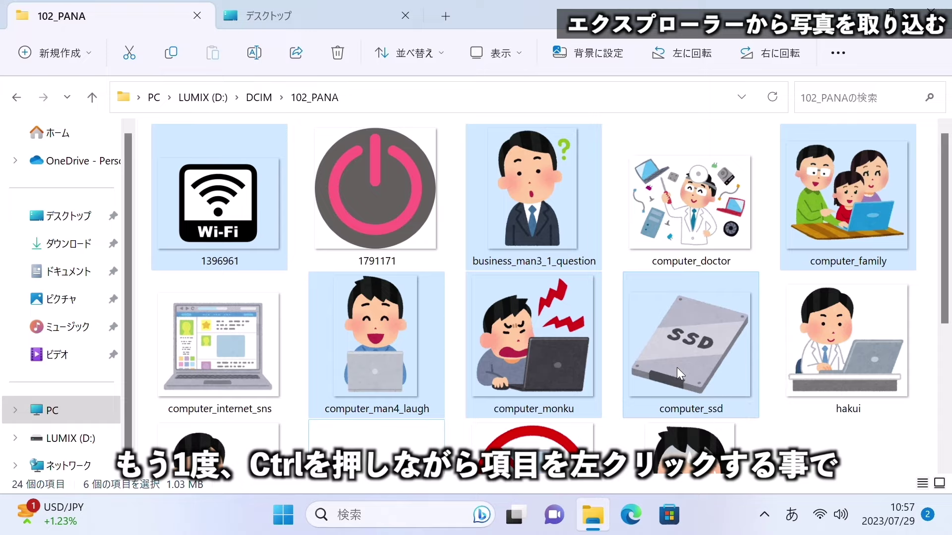
pyautogui.keyDown('ctrl'); pyautogui.click(697, 345); pyautogui.keyUp('ctrl')
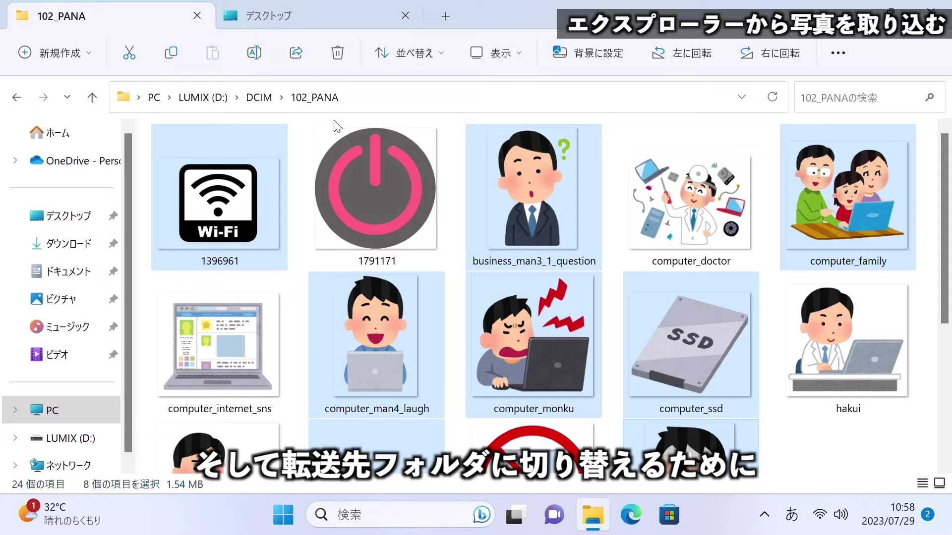
# Paste the copied images into the 写真取り込み用 folder on the desktop and compare them with the source folder.
pyautogui.click(298, 17)
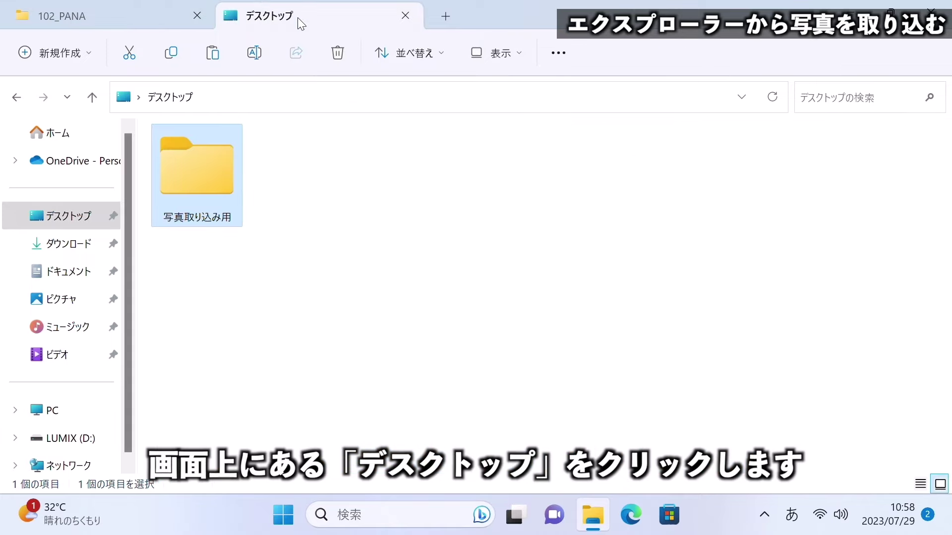
pyautogui.doubleClick(197, 178)
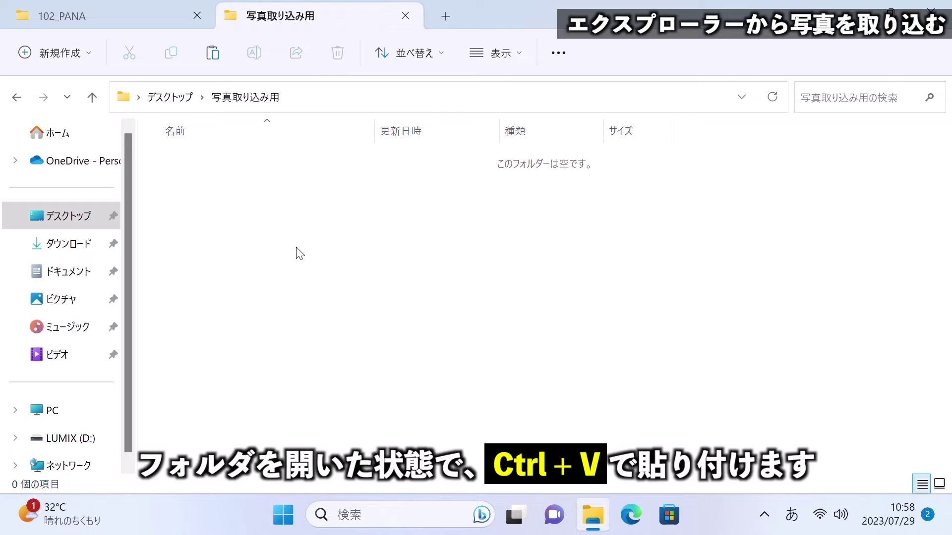
pyautogui.hotkey('ctrl', 'v')
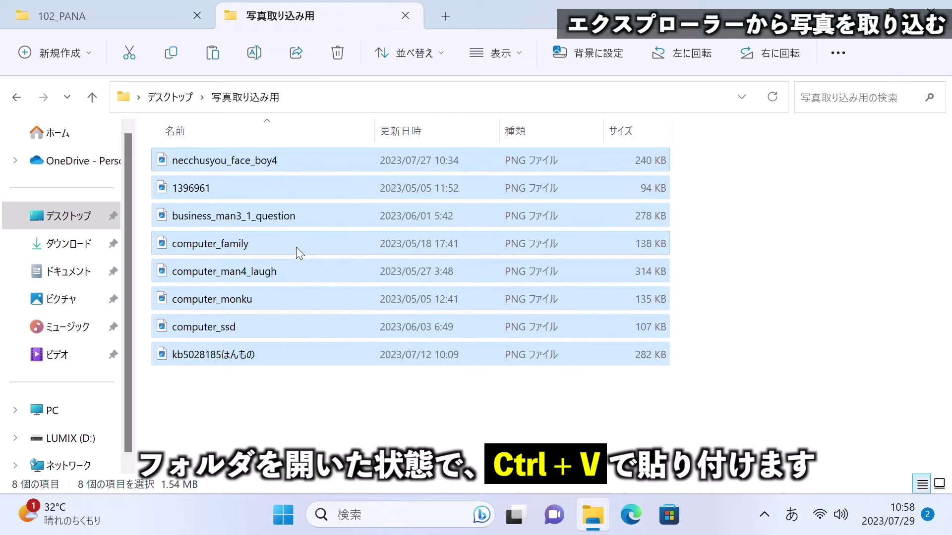
pyautogui.click(89, 16)
pyautogui.click(254, 18)
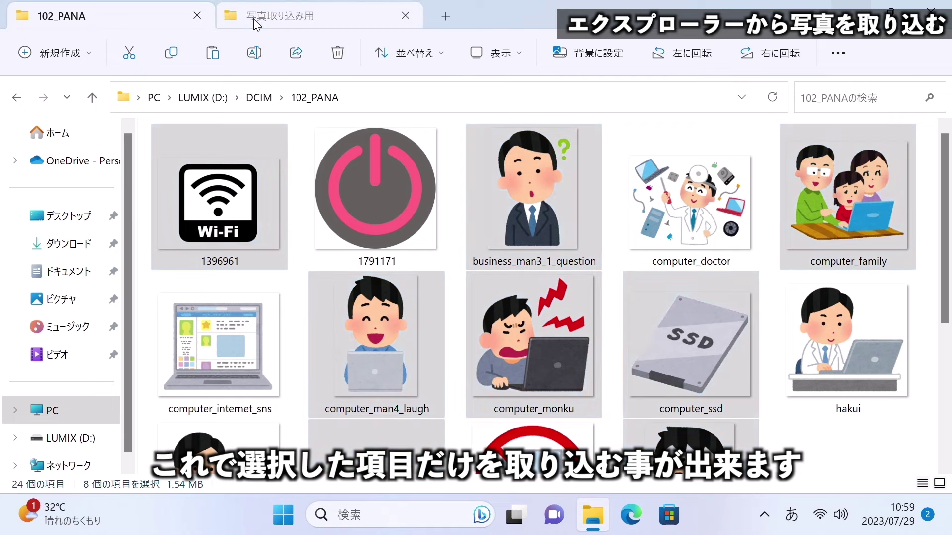
pyautogui.click(324, 437)
pyautogui.moveTo(321, 435); pyautogui.dragTo(204, 154)
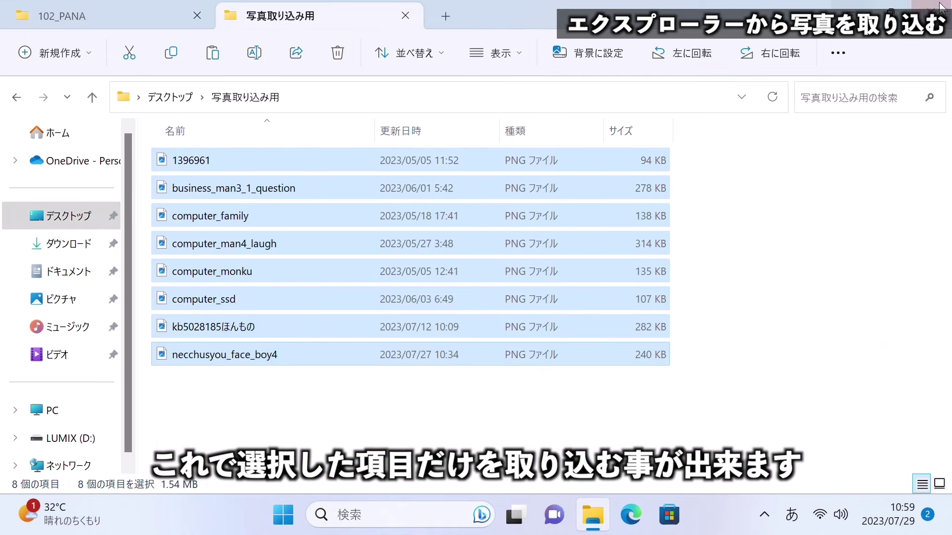
pyautogui.click(241, 385)
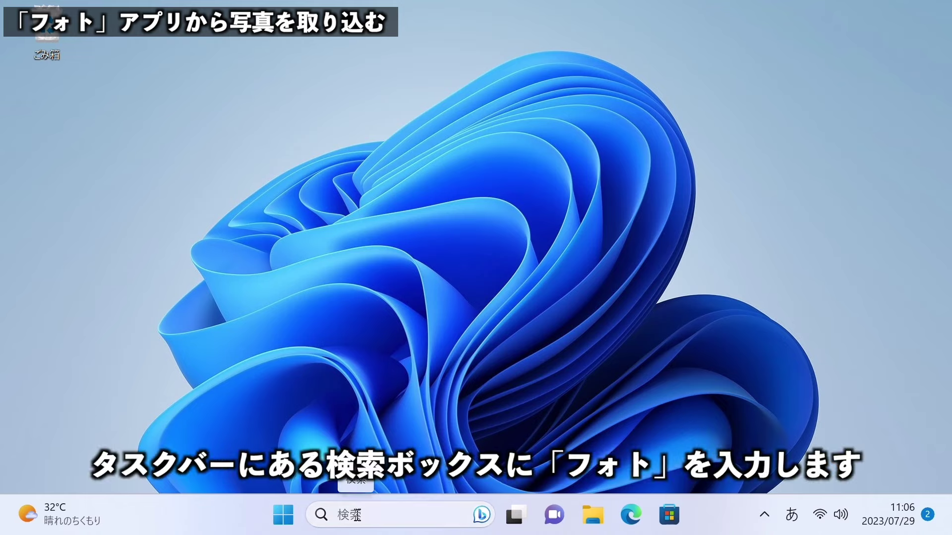
# Search Windows for フォト and open the フォト app.
pyautogui.click(384, 506)
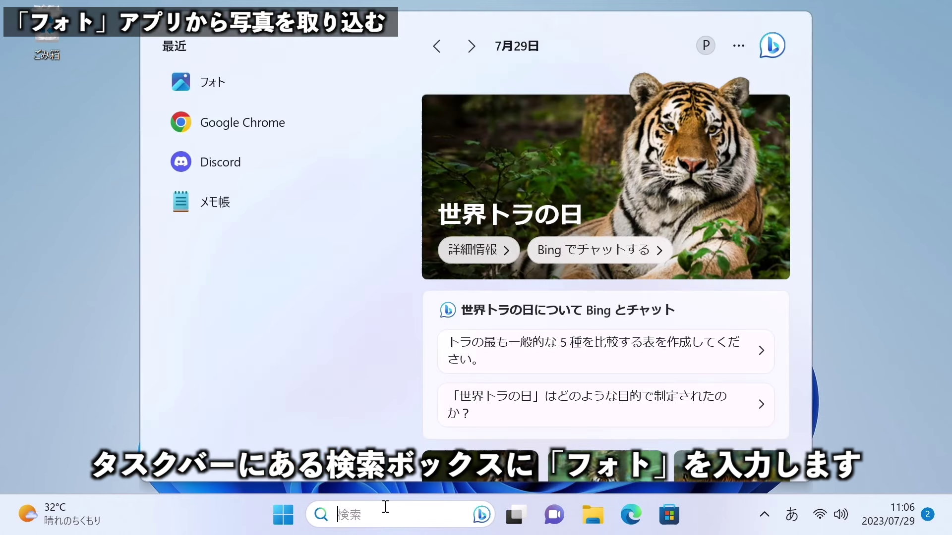
pyautogui.write('foto')
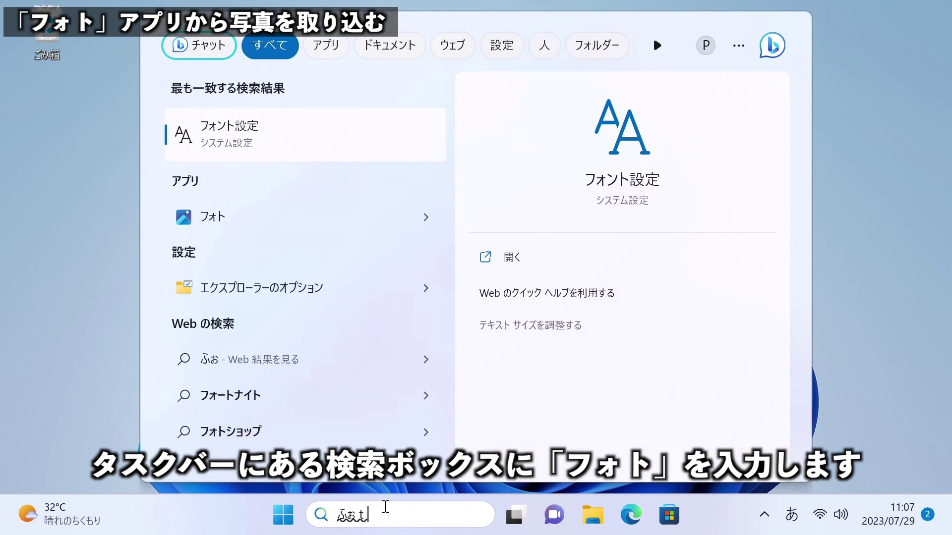
pyautogui.press('space')
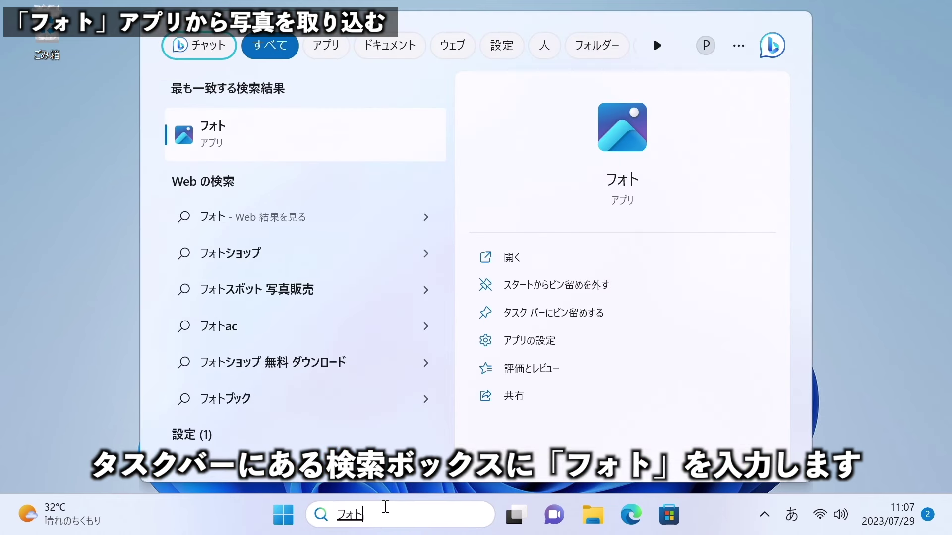
pyautogui.click(233, 134)
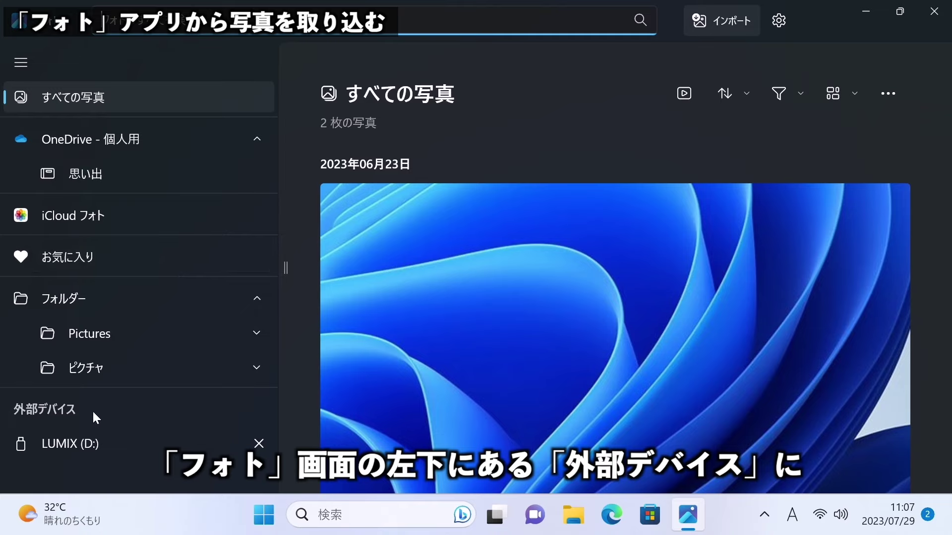
# Open the external device LUMIX (D:) and look through the photos and videos on it.
pyautogui.click(86, 439)
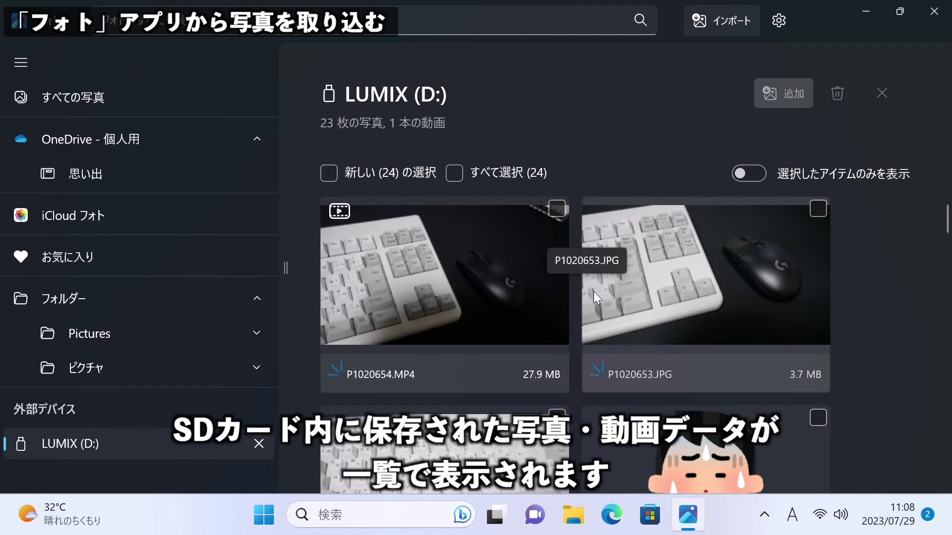
pyautogui.scroll(-5, 487, 322)
pyautogui.scroll(2, 484, 337)
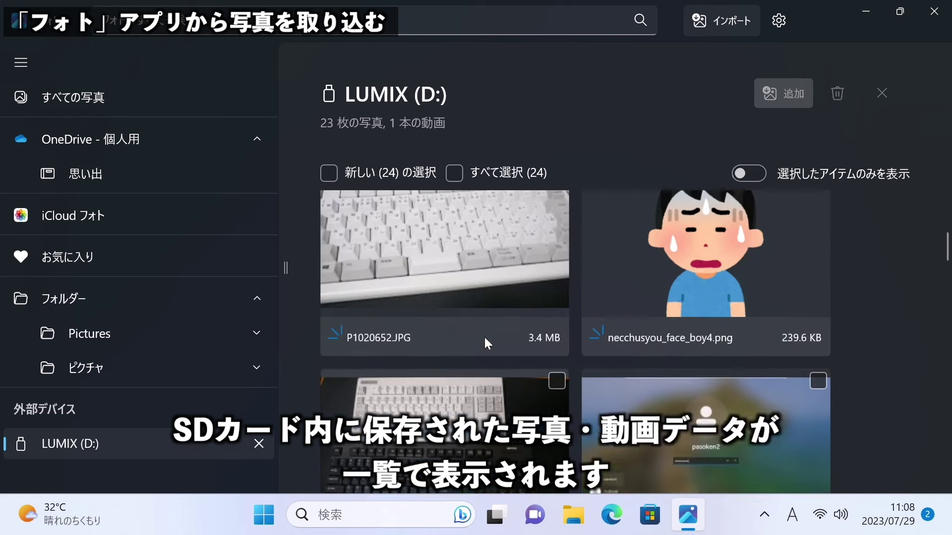
pyautogui.scroll(5, 483, 339)
pyautogui.scroll(-4, 487, 349)
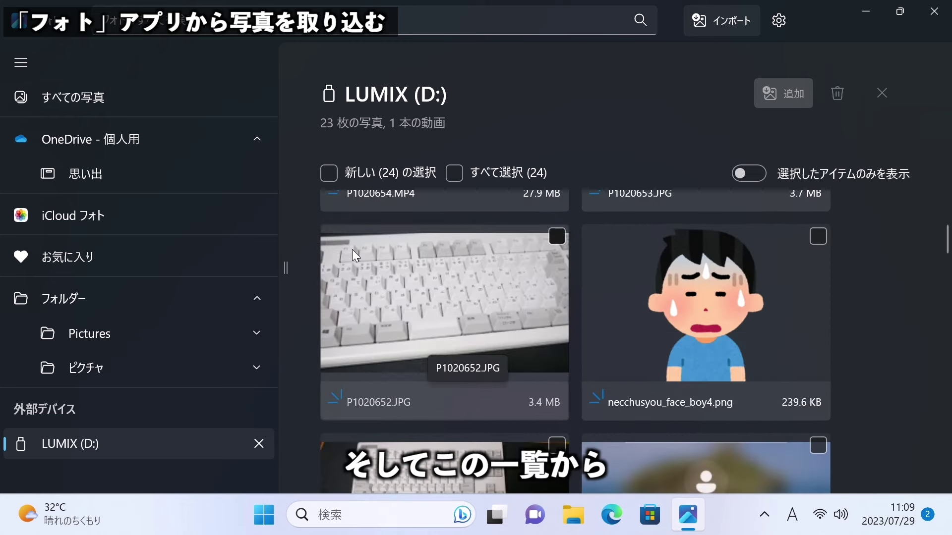
pyautogui.scroll(3, 541, 440)
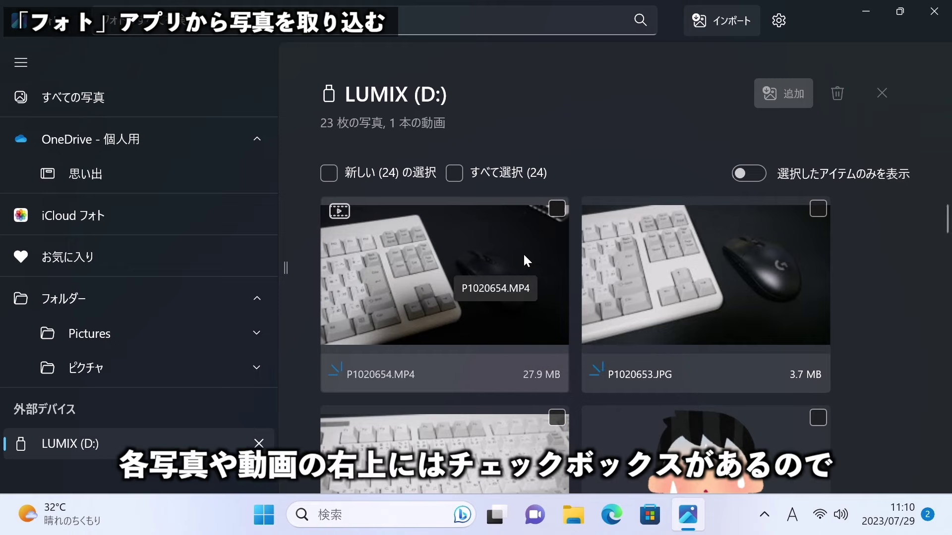
# Select P1020654.MP4, P1020653.JPG, necchusyou_face_boy4.png and P1020652.JPG individually for import.
pyautogui.click(557, 208)
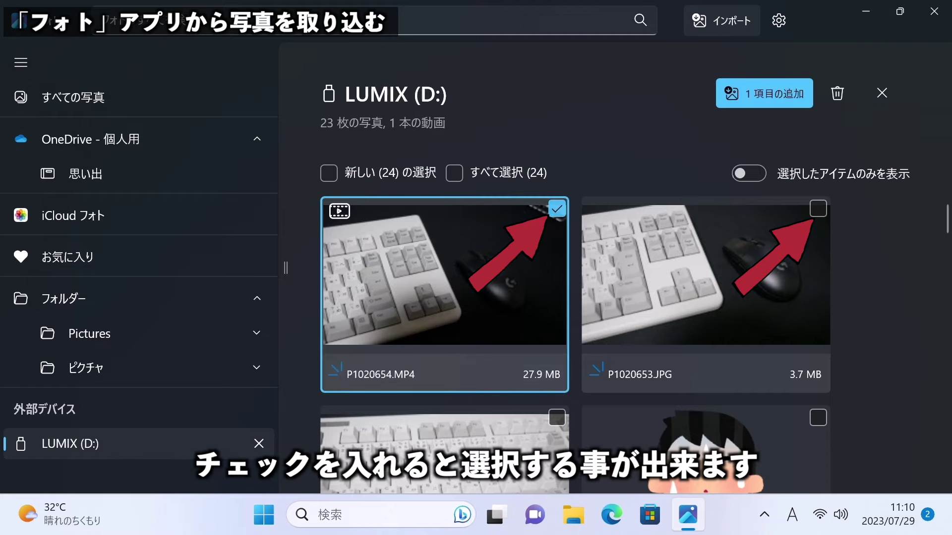
pyautogui.click(816, 209)
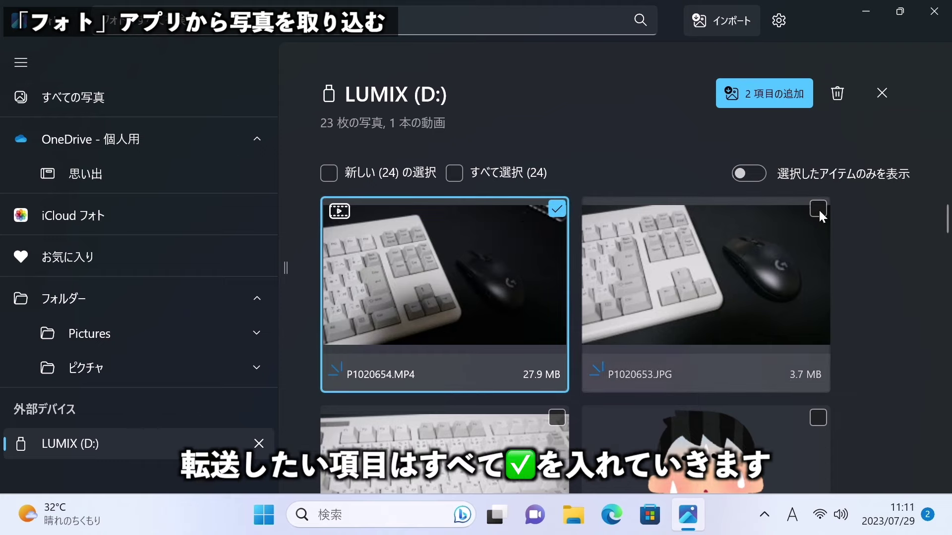
pyautogui.click(817, 420)
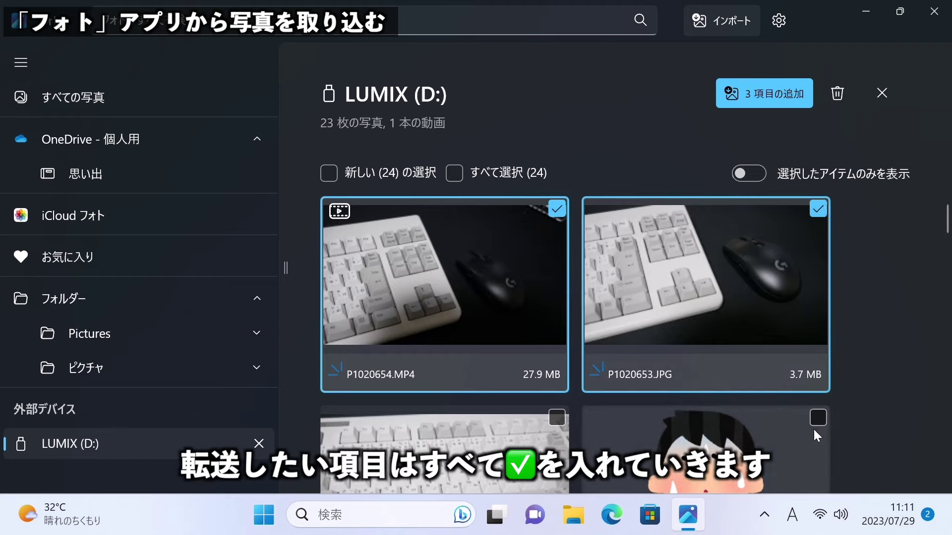
pyautogui.click(565, 421)
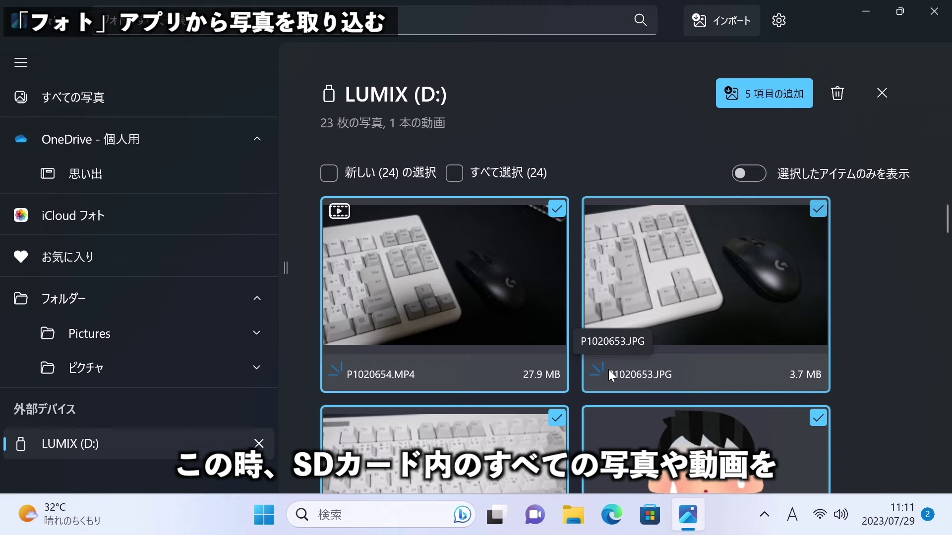
# Select all 24 photos and videos on LUMIX (D:) at once and check the selection through the list.
pyautogui.scroll(-5, 608, 370)
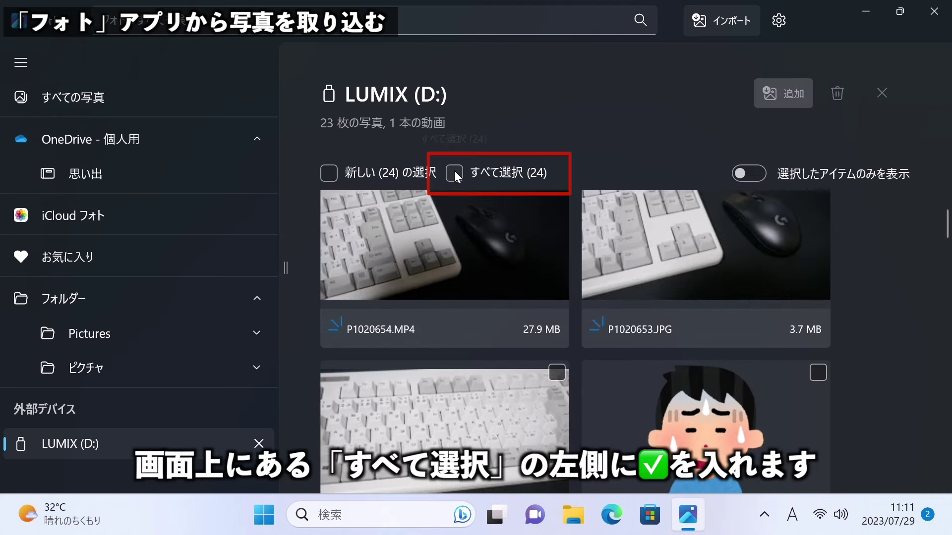
pyautogui.click(455, 173)
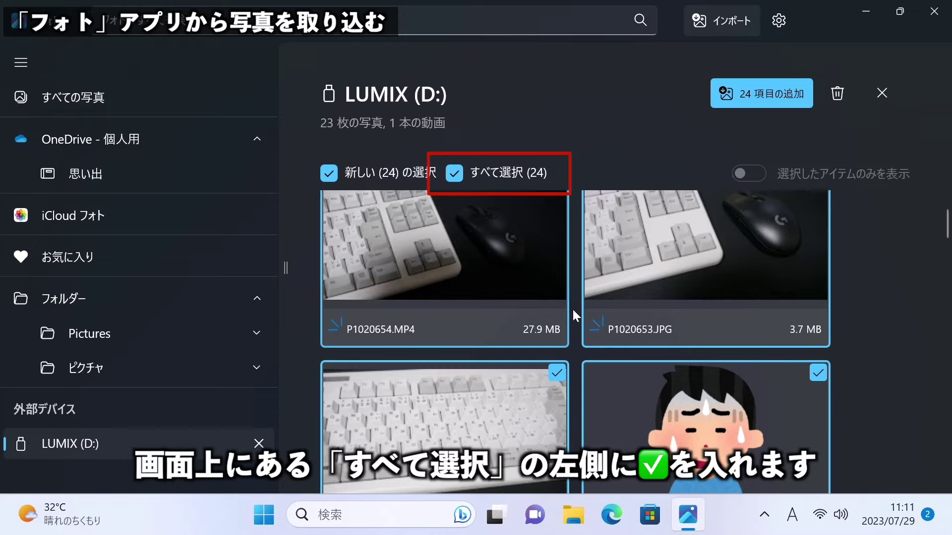
pyautogui.scroll(-5, 583, 361)
pyautogui.scroll(-2, 593, 377)
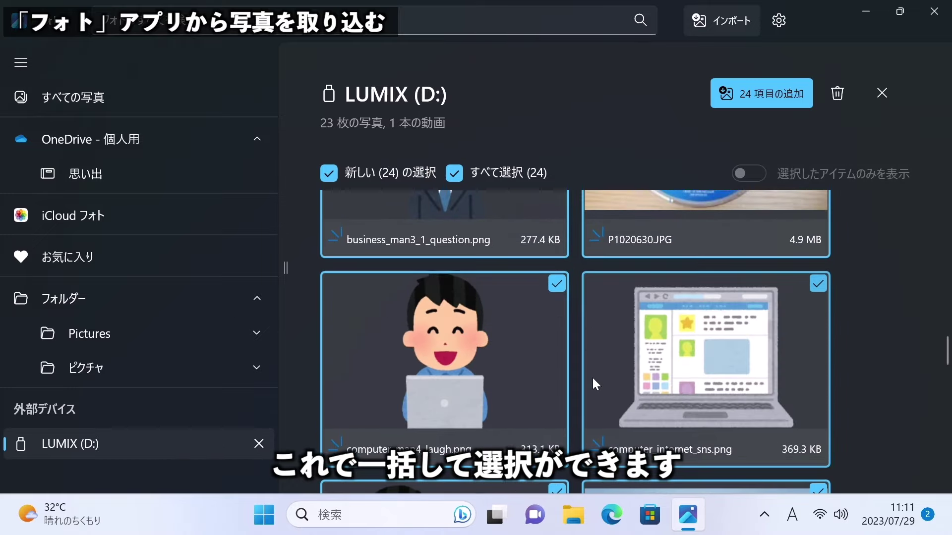
pyautogui.scroll(5, 596, 383)
pyautogui.scroll(3, 598, 385)
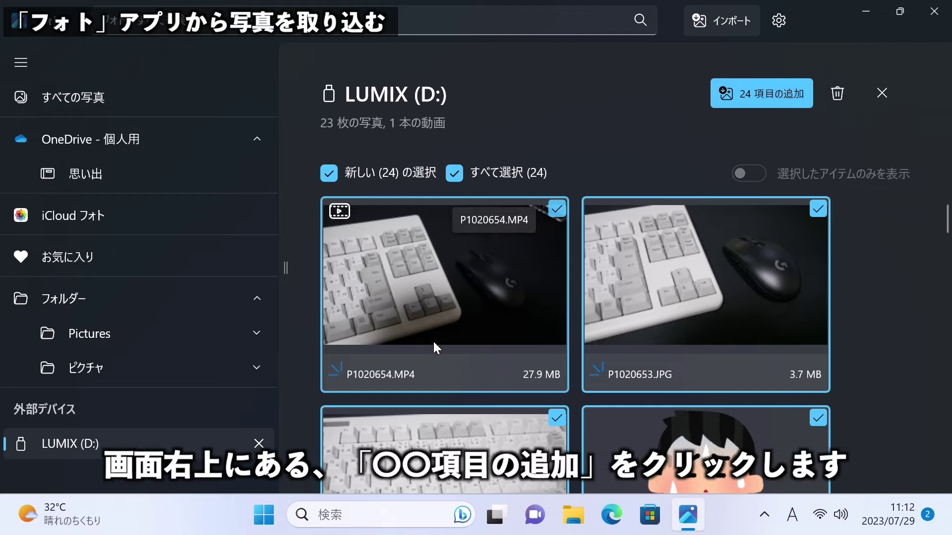
# Start adding the selected items and create a new destination folder named 写真転送用 inside ピクチャ.
pyautogui.click(768, 93)
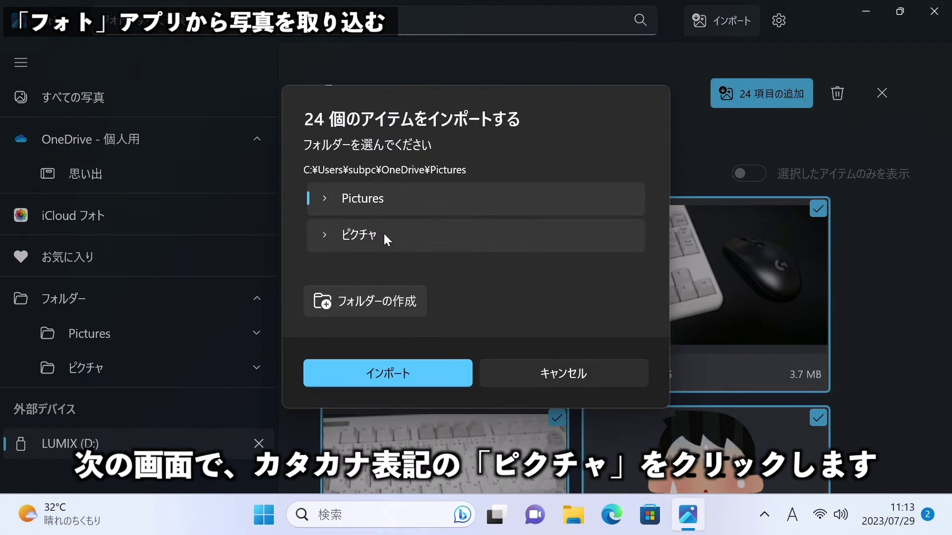
pyautogui.click(366, 242)
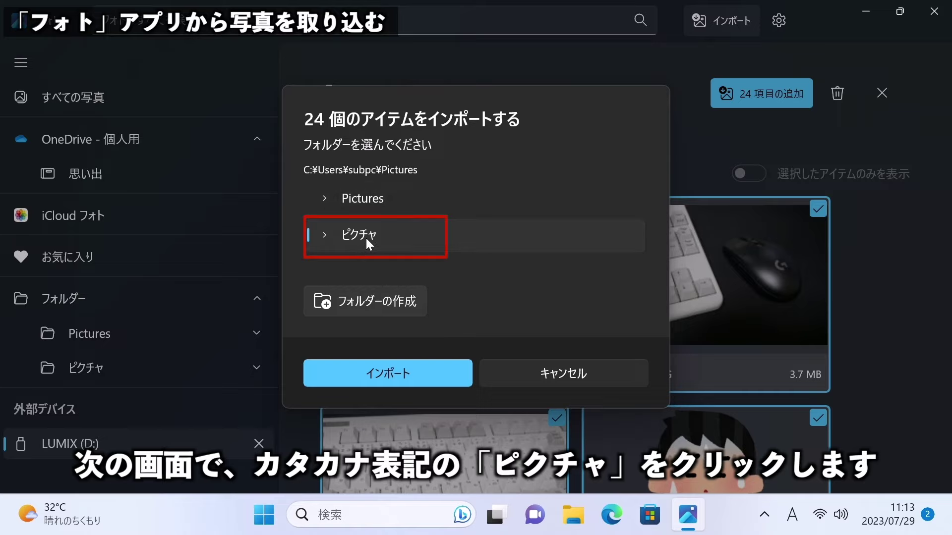
pyautogui.click(369, 304)
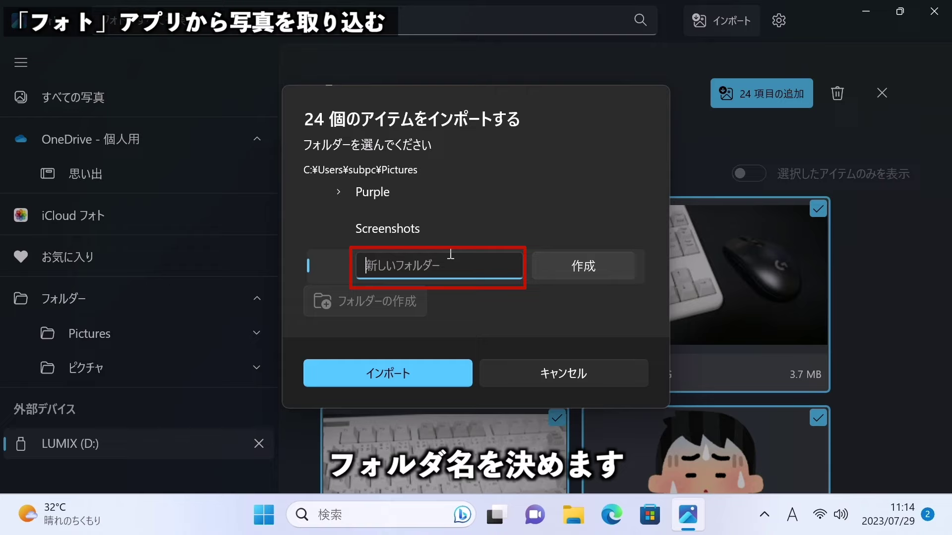
pyautogui.write('写真転送用')
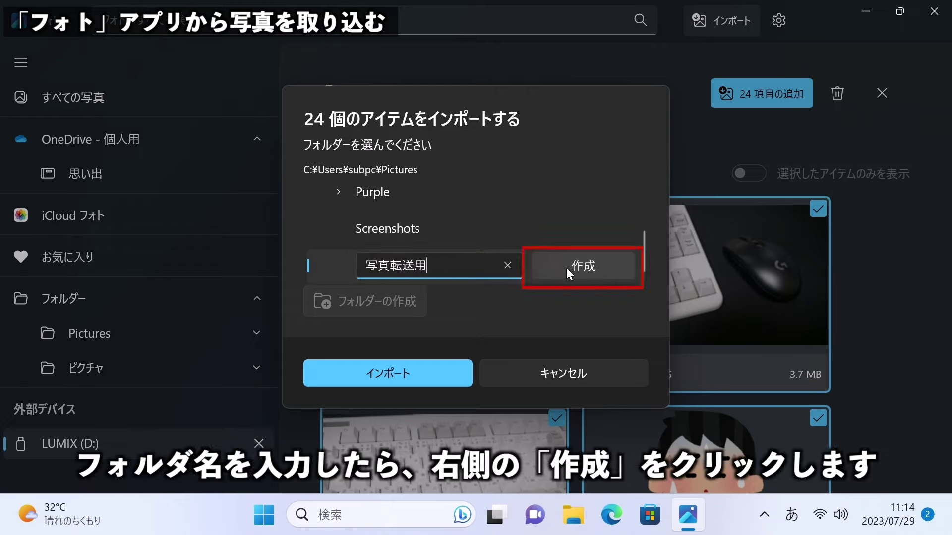
pyautogui.click(582, 268)
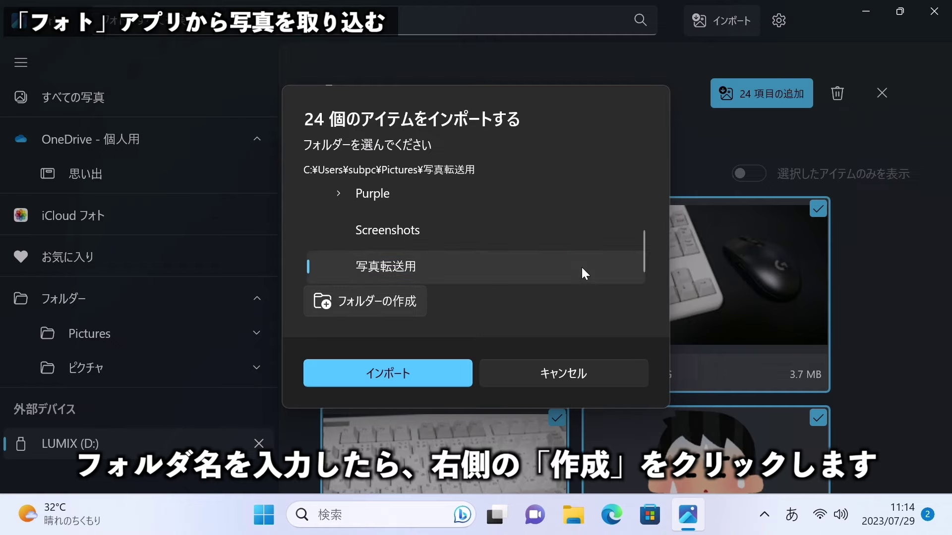
# Import the items into the 写真転送用 folder and close the フォト app.
pyautogui.click(410, 234)
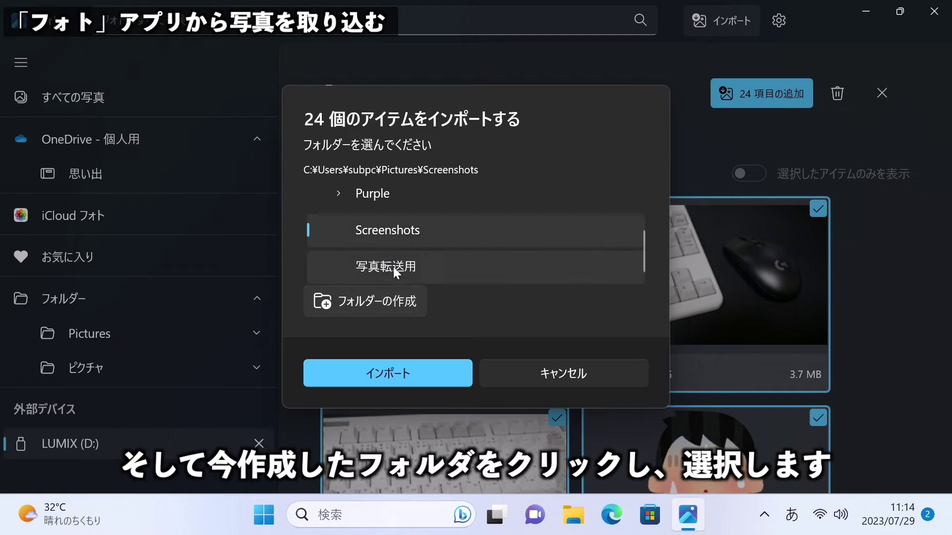
pyautogui.click(366, 267)
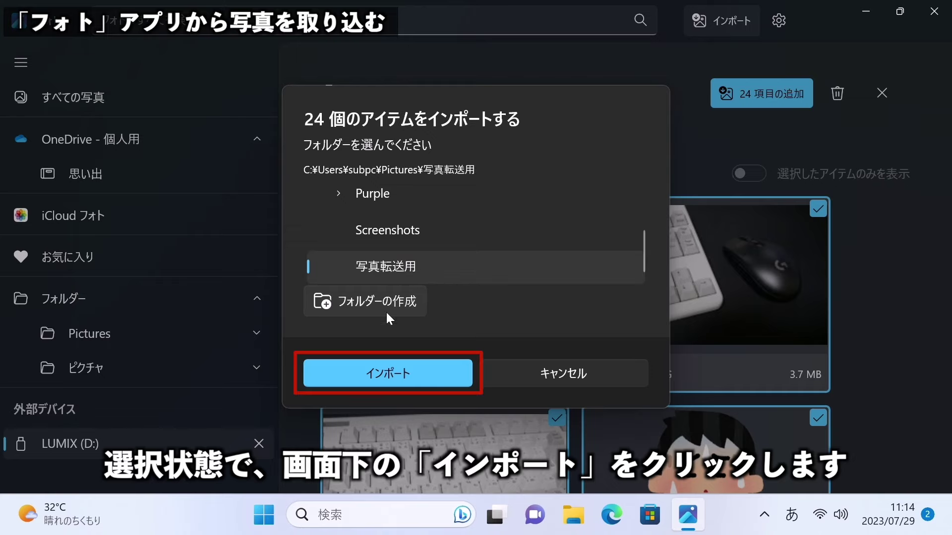
pyautogui.click(386, 372)
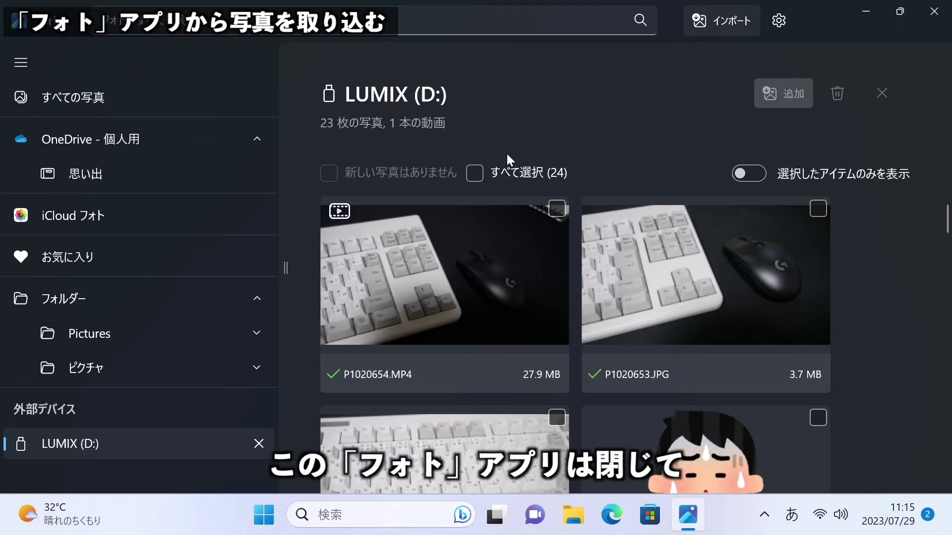
pyautogui.click(934, 11)
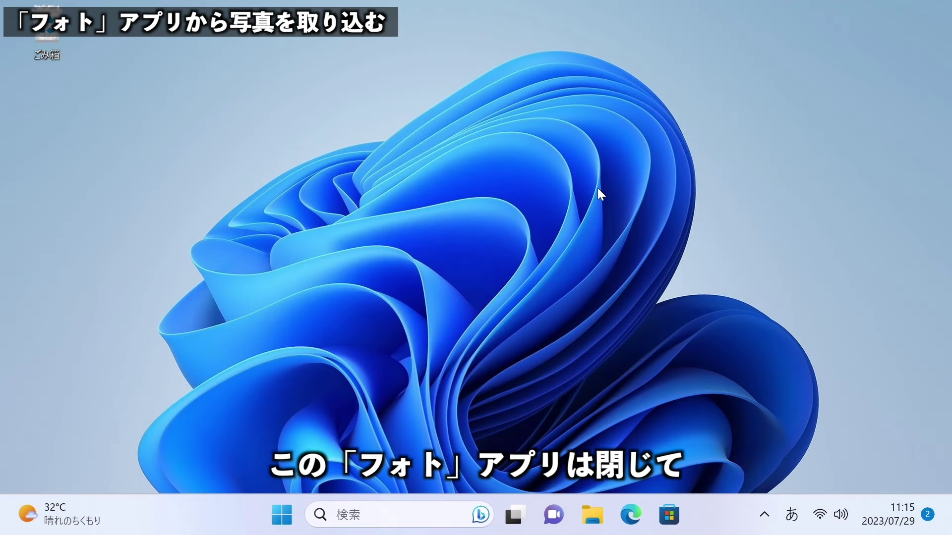
# Open the 写真転送用 folder inside ピクチャ in File Explorer to check the imported photos and videos.
pyautogui.click(597, 515)
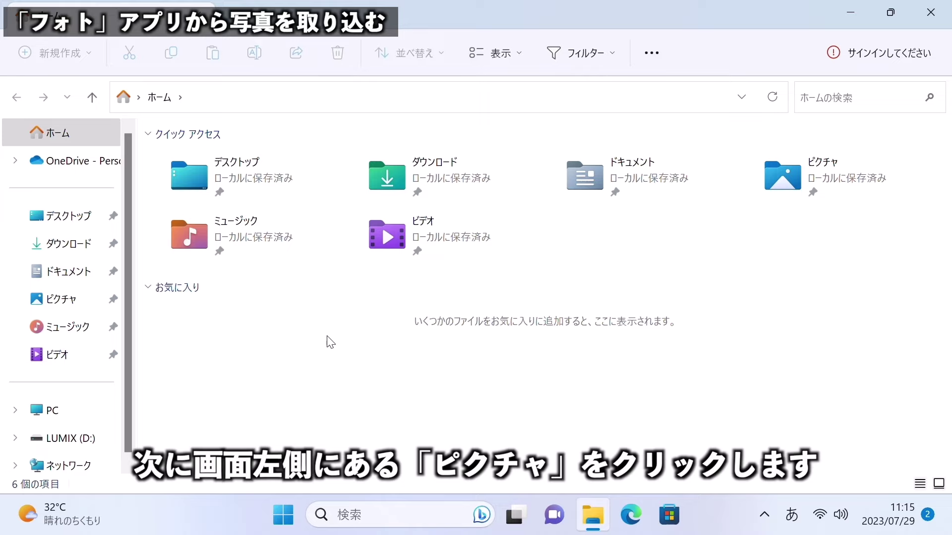
pyautogui.click(70, 309)
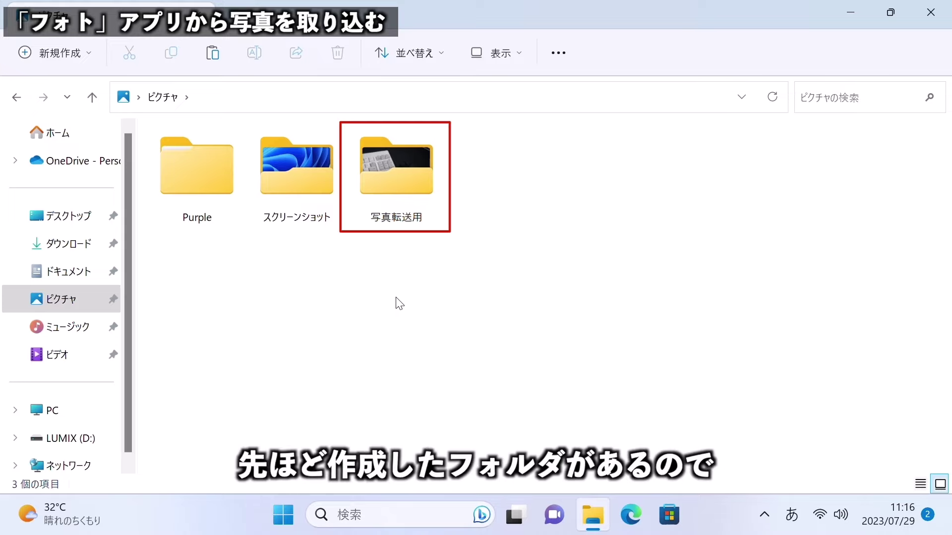
pyautogui.doubleClick(385, 163)
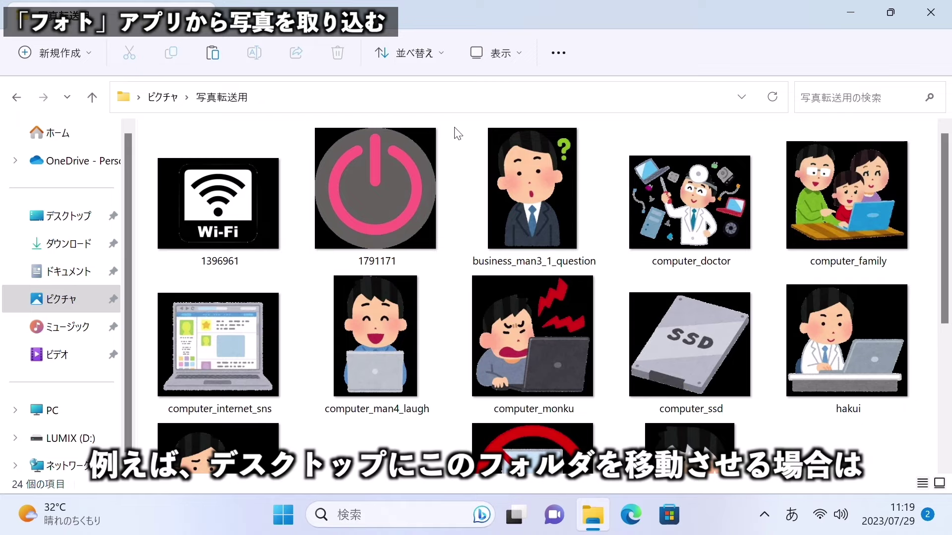
# Move the 写真転送用 folder from ピクチャ to デスクトップ, minimize File Explorer and select the folder on the desktop.
pyautogui.click(62, 303)
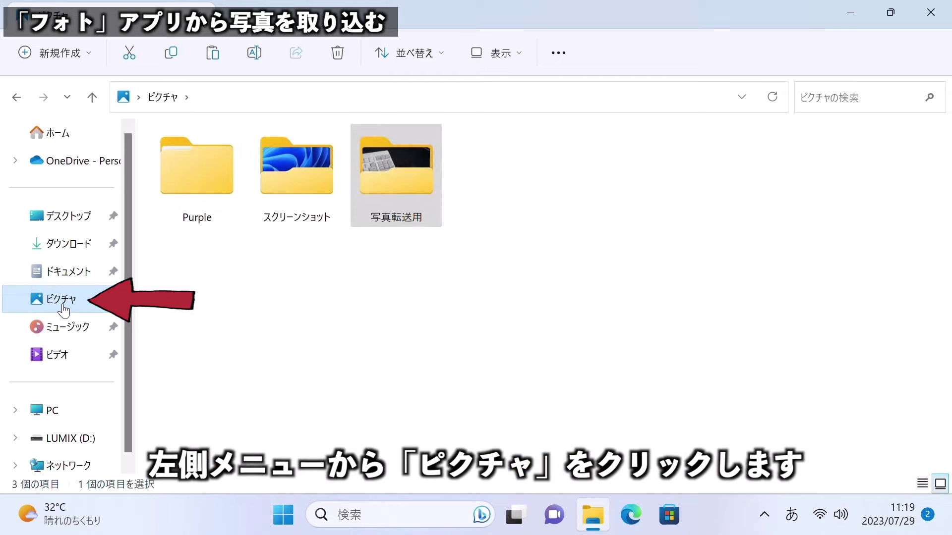
pyautogui.click(388, 177)
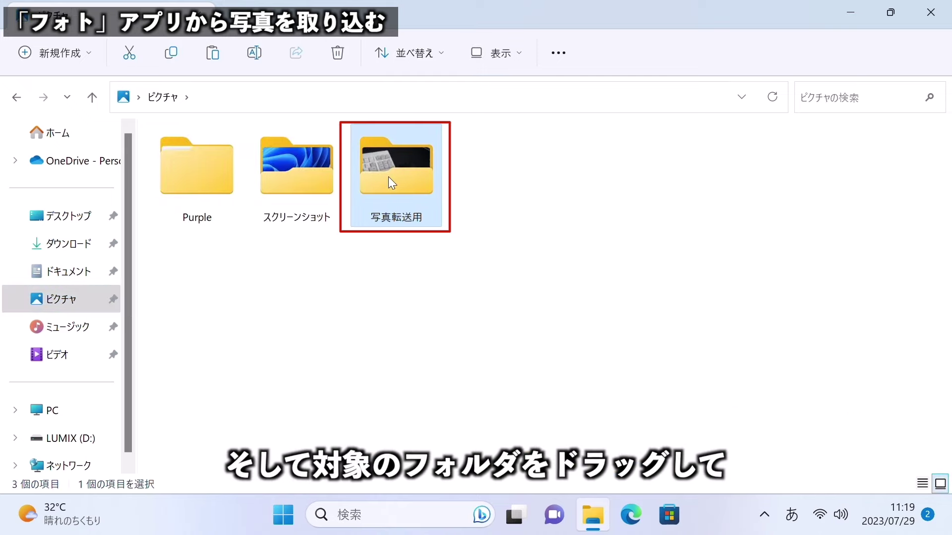
pyautogui.moveTo(389, 177); pyautogui.dragTo(63, 224)
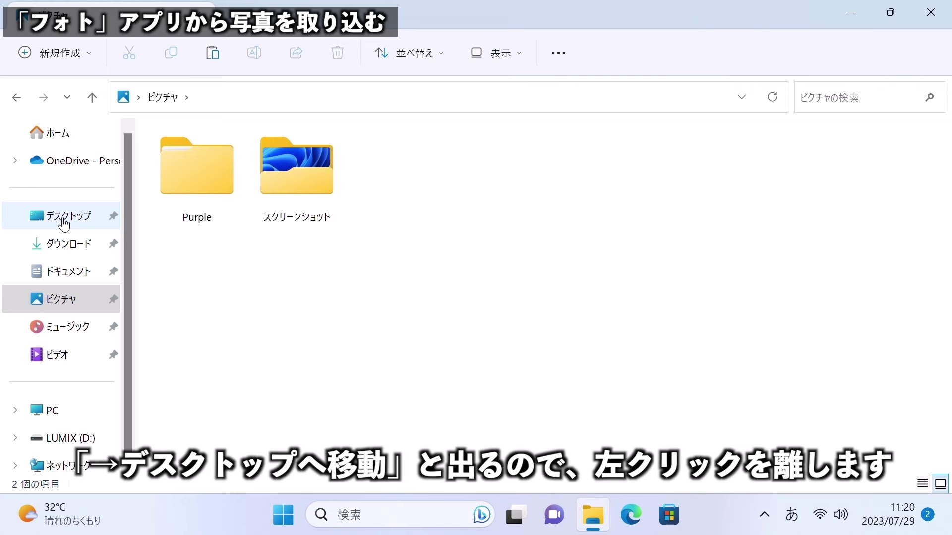
pyautogui.click(851, 13)
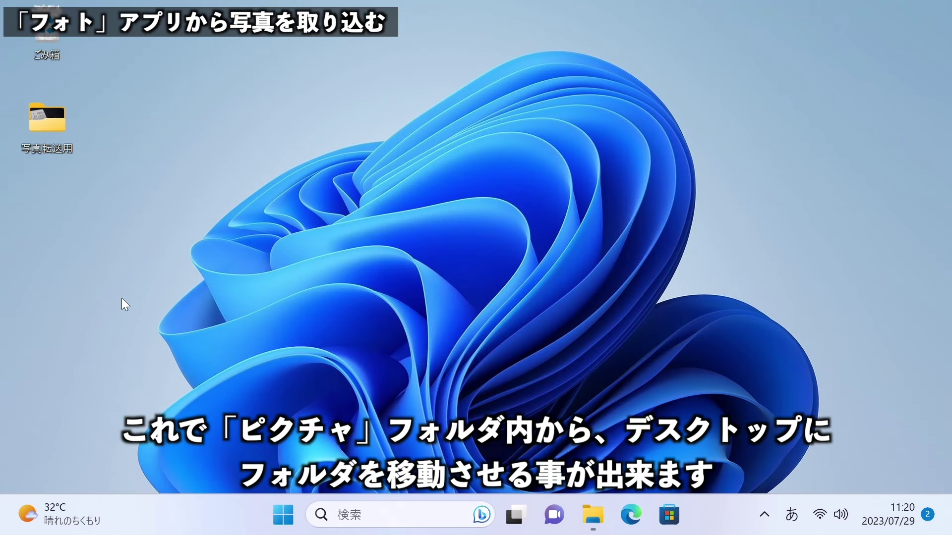
pyautogui.moveTo(121, 298); pyautogui.dragTo(44, 119)
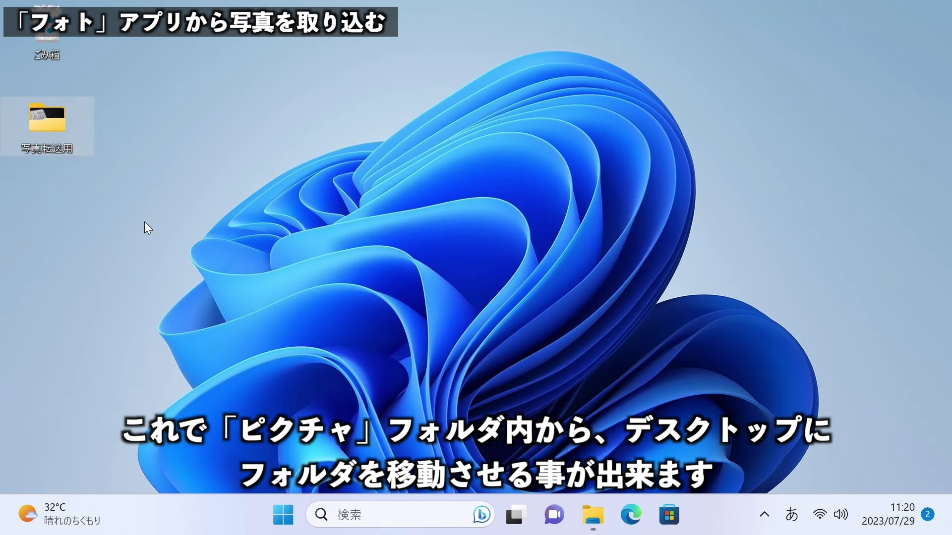